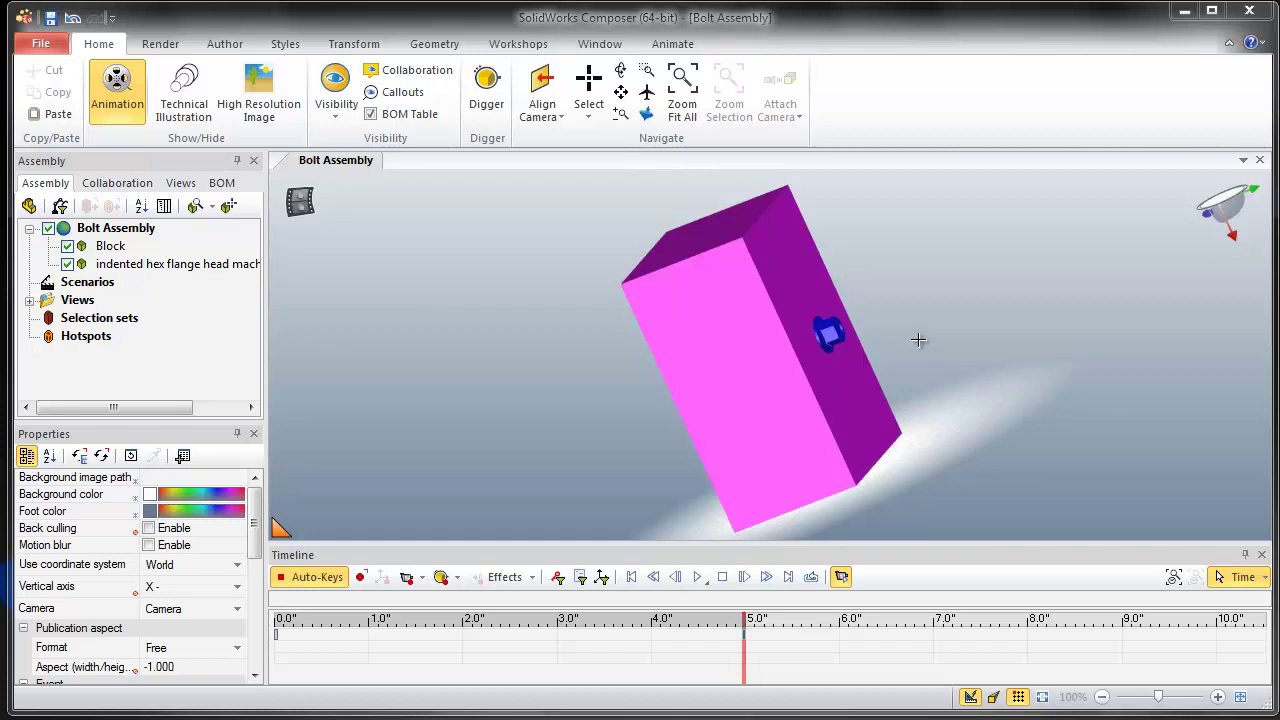
Step: Translate the hex flange head bolt about 73.72 mm out of the block along its axis
{"action": "left_click", "coordinate": [835, 330]}
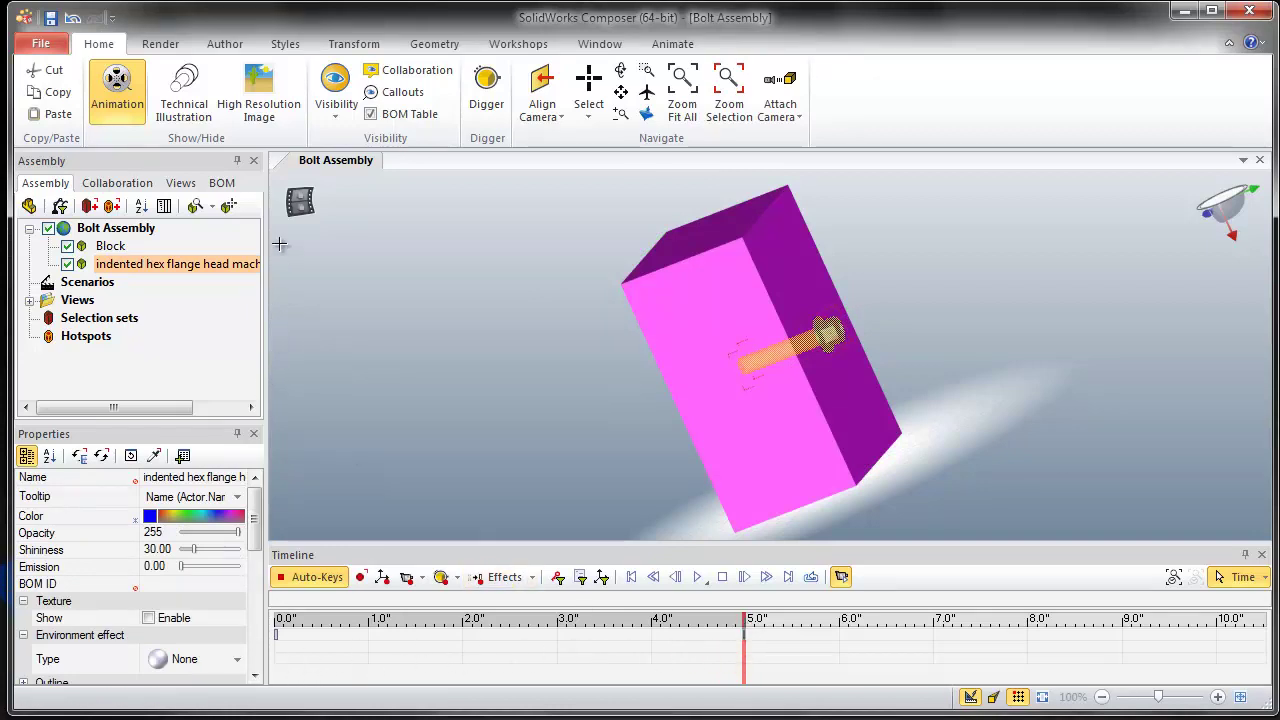
{"action": "left_click", "coordinate": [354, 44]}
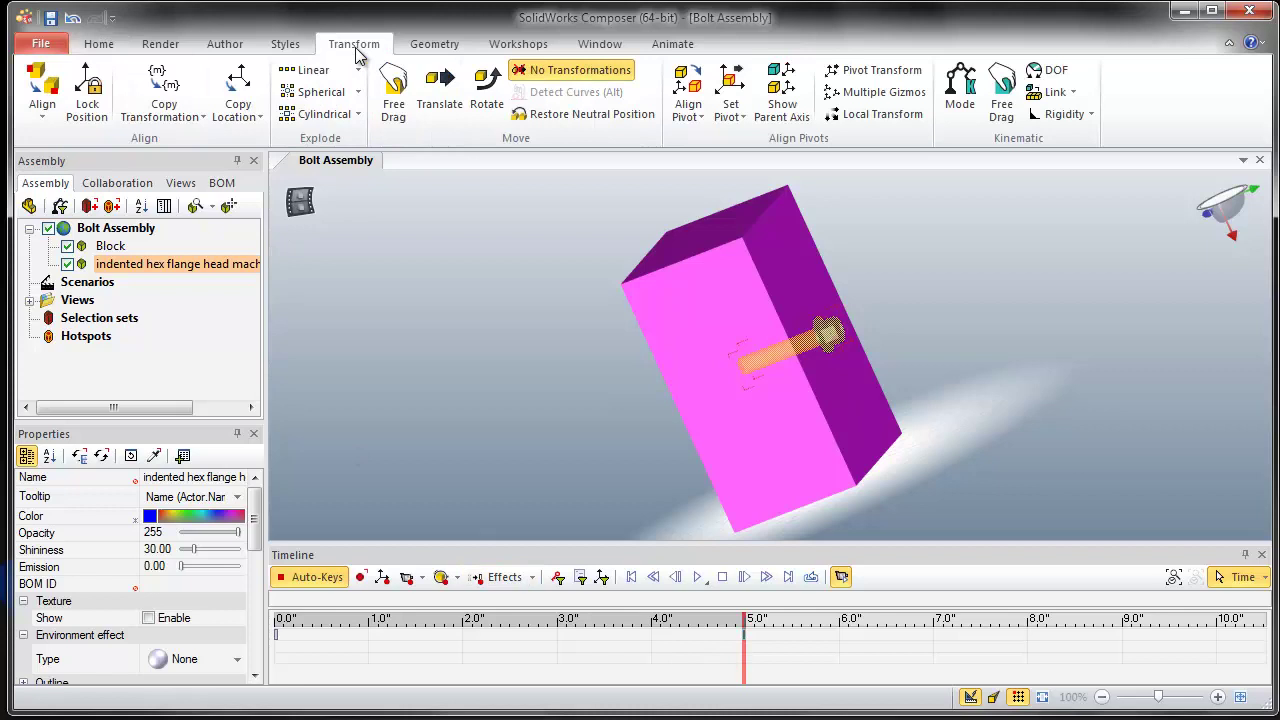
{"action": "left_click", "coordinate": [440, 92]}
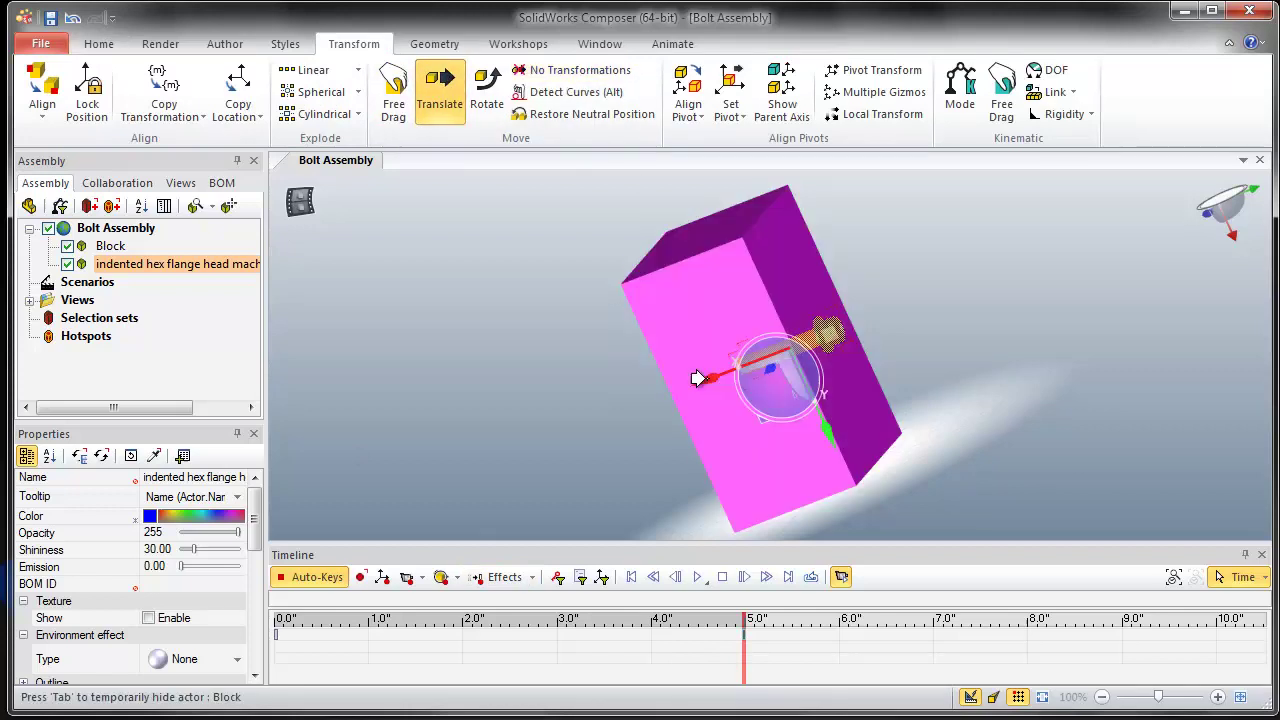
{"action": "left_click_drag", "start_coordinate": [698, 373], "coordinate": [829, 319]}
{"action": "left_click", "coordinate": [543, 489]}
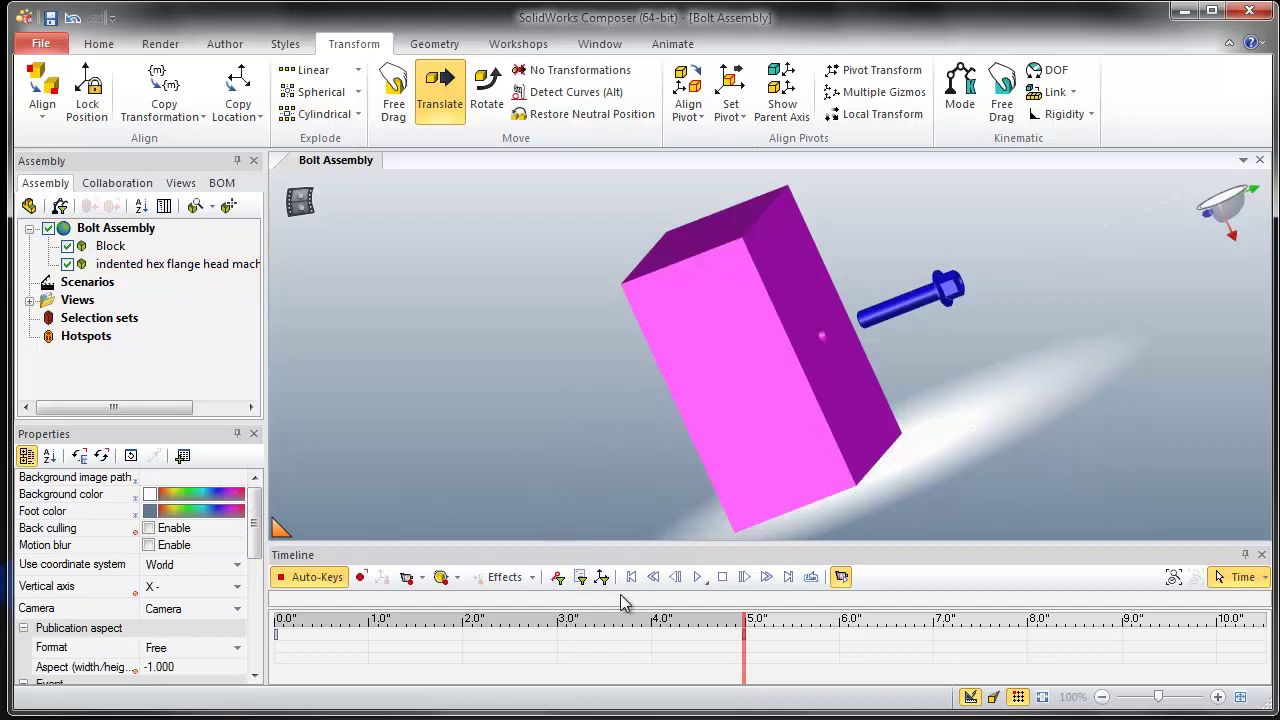
Step: Preview the translation, then rotate the pulled-out bolt about its own axis with the gizmo
{"action": "left_click", "coordinate": [698, 577]}
{"action": "left_click", "coordinate": [953, 302]}
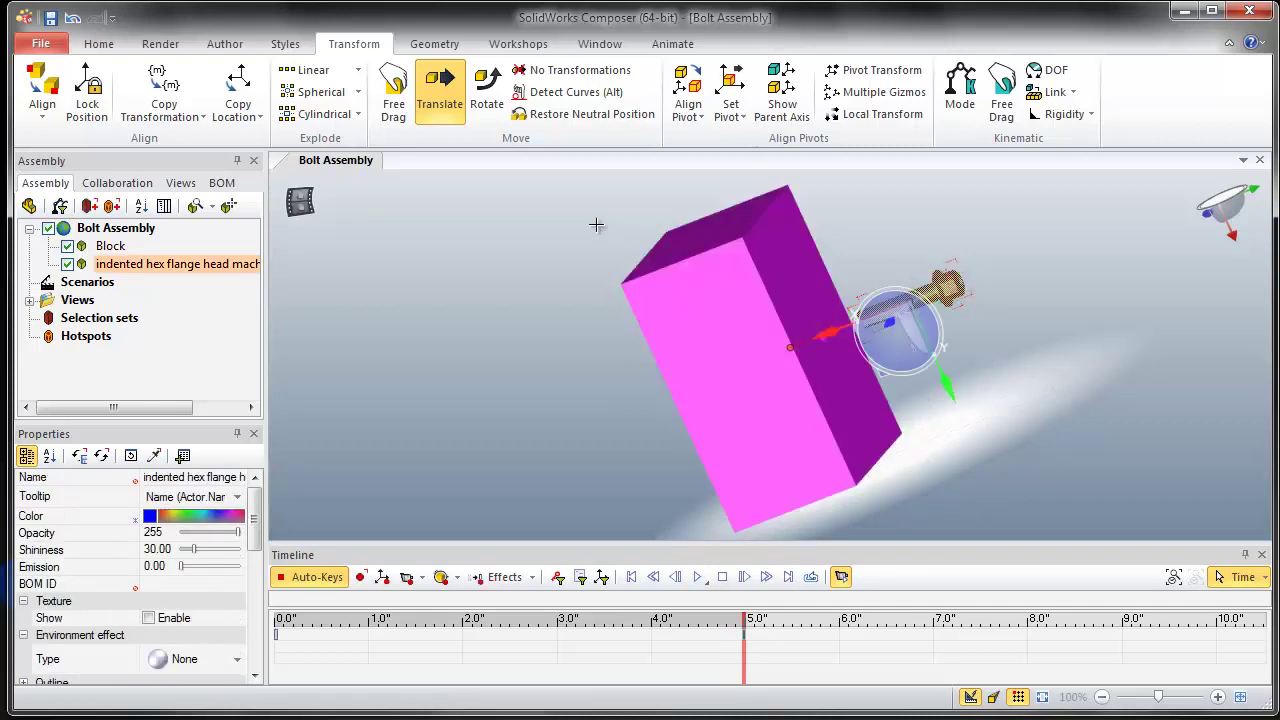
{"action": "left_click", "coordinate": [487, 92]}
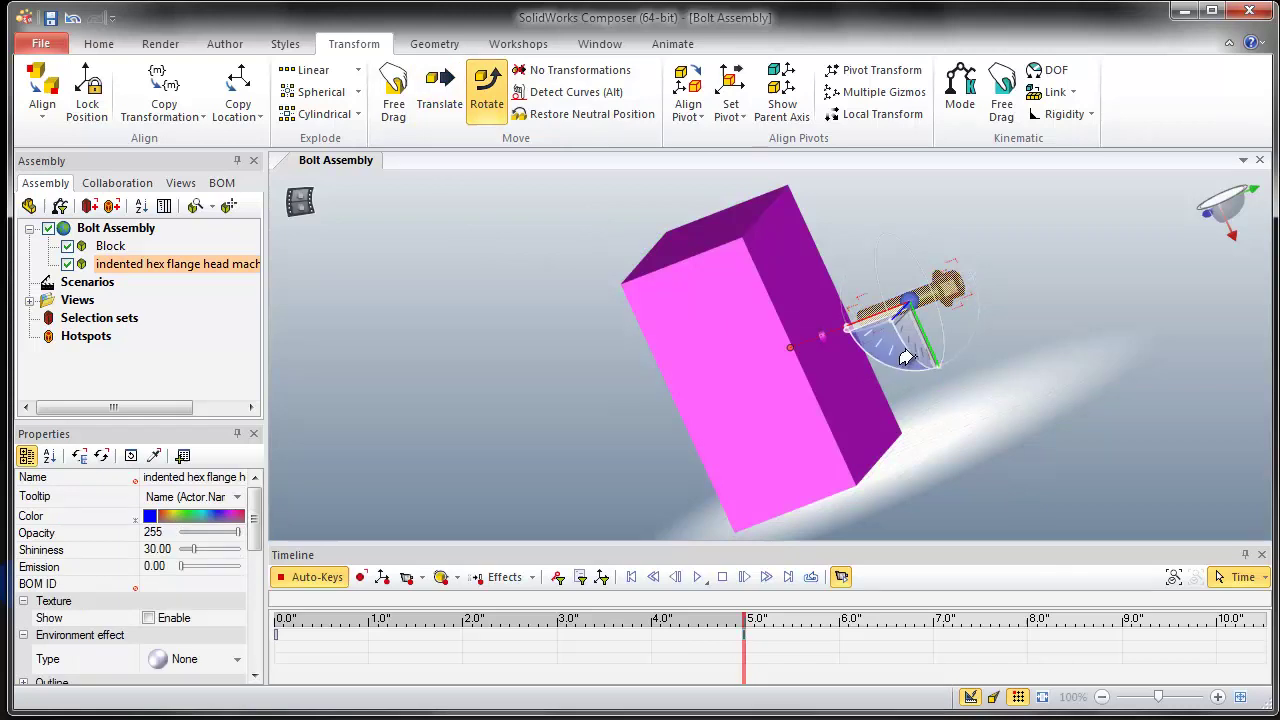
{"action": "left_click_drag", "start_coordinate": [900, 340], "coordinate": [217, 477]}
Step: Set the bolt's rotation Angle value to 360 degrees
{"action": "left_click", "coordinate": [165, 478]}
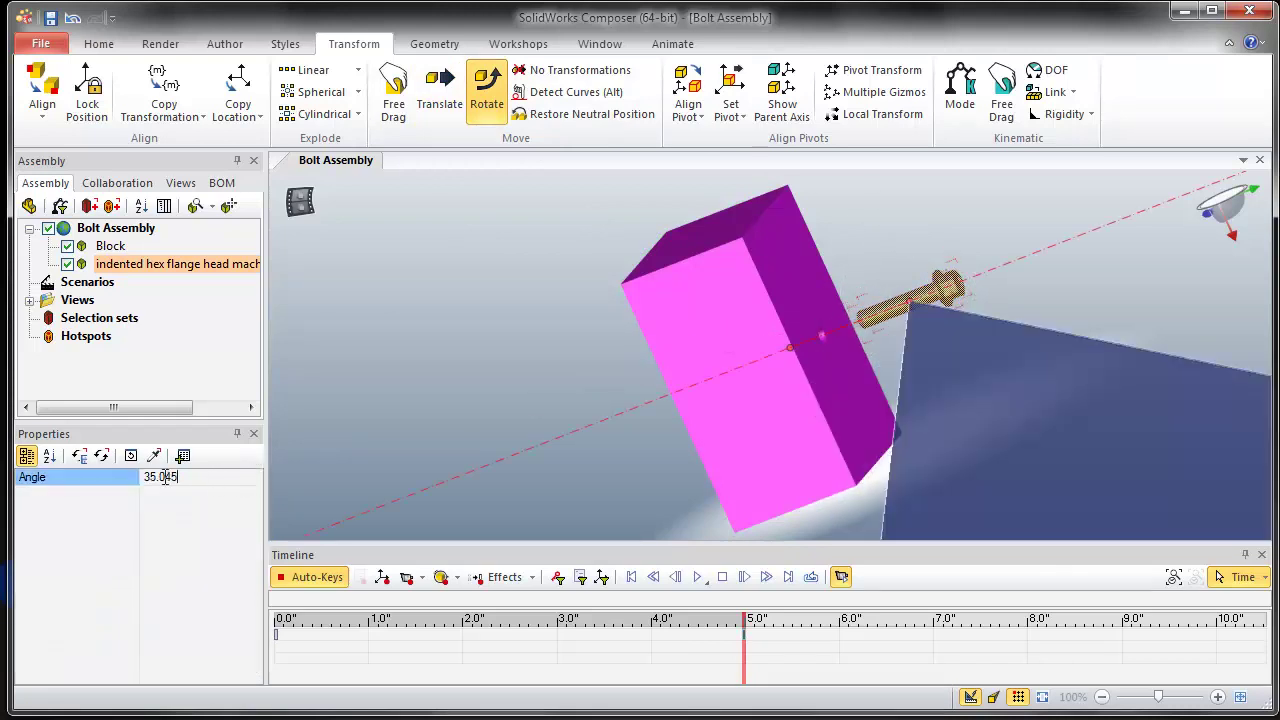
{"action": "left_click", "coordinate": [112, 480]}
{"action": "type", "text": "360"}
{"action": "key", "text": "Return"}
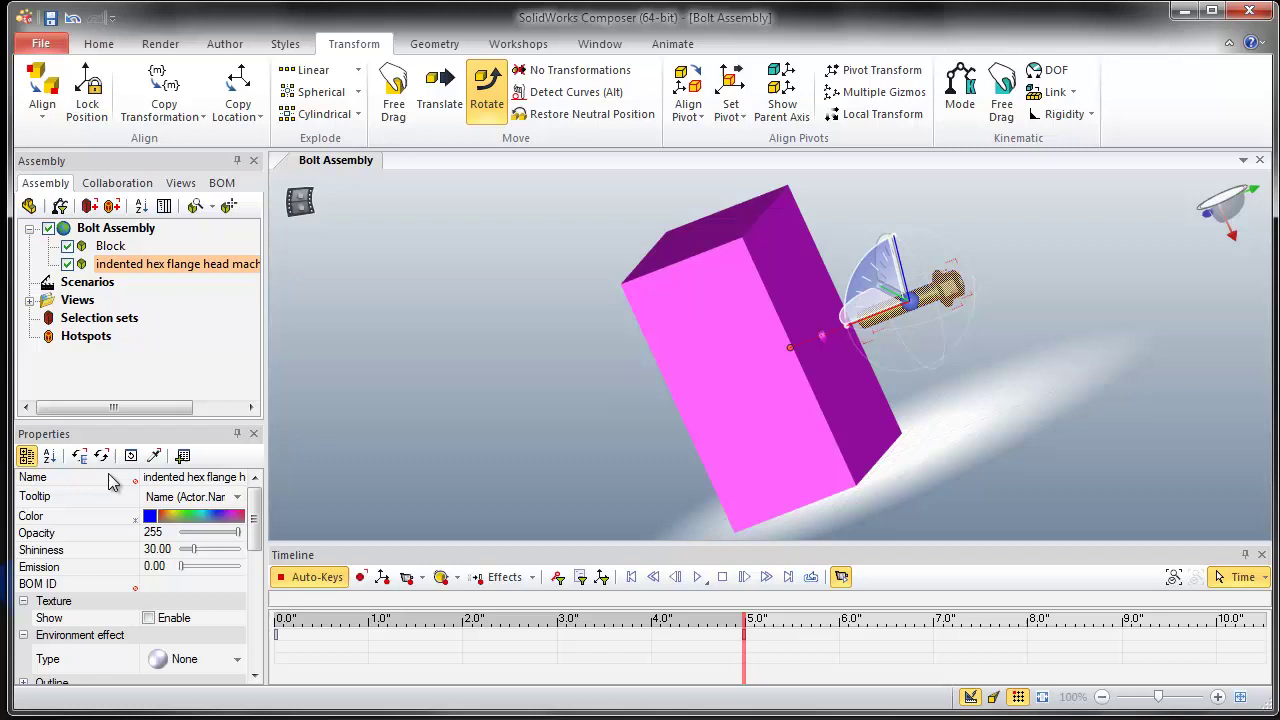
{"action": "left_click", "coordinate": [698, 577]}
Step: Create assembly group _Assy 0 under Bolt Assembly and move the hex flange head bolt into it
{"action": "left_click", "coordinate": [201, 351]}
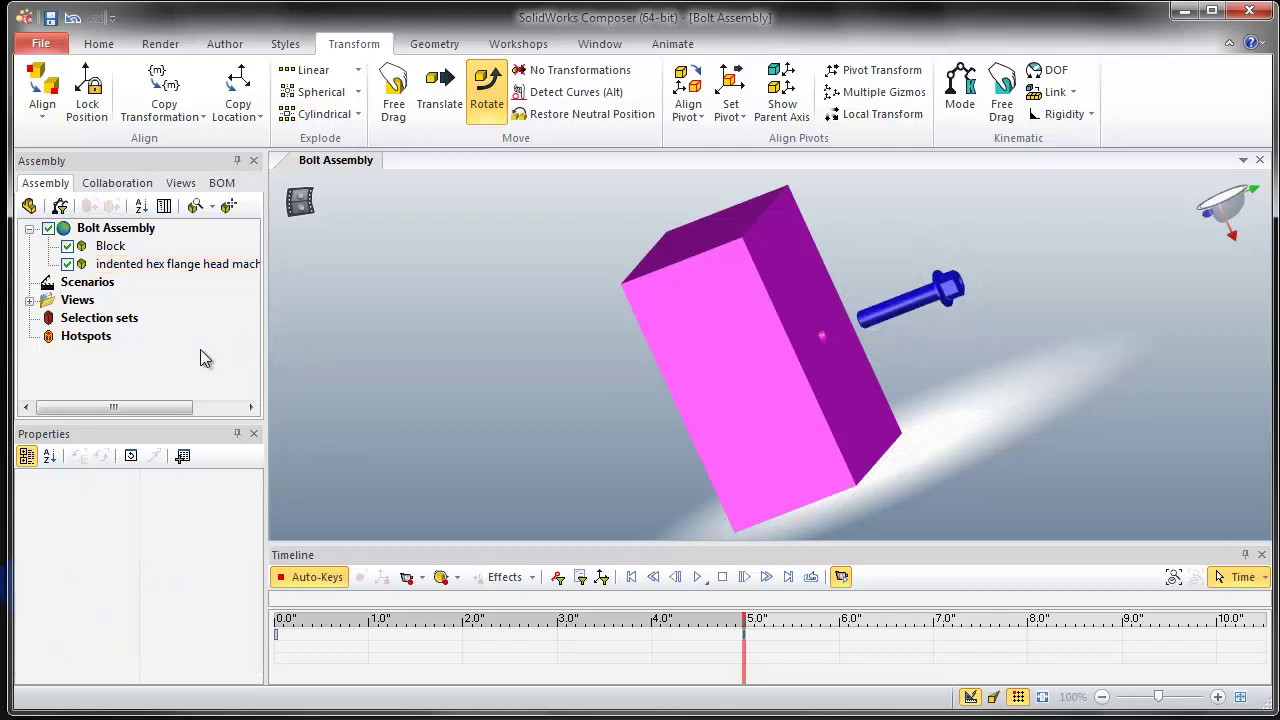
{"action": "right_click", "coordinate": [121, 233]}
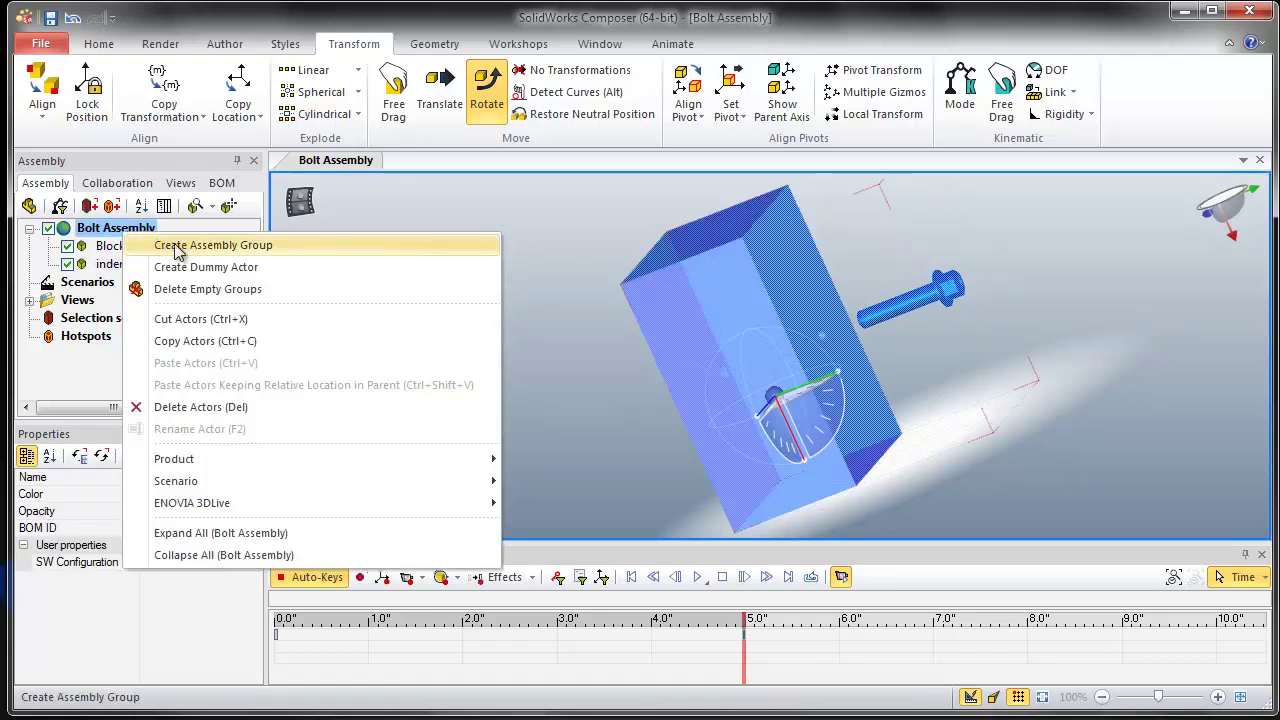
{"action": "left_click", "coordinate": [205, 248]}
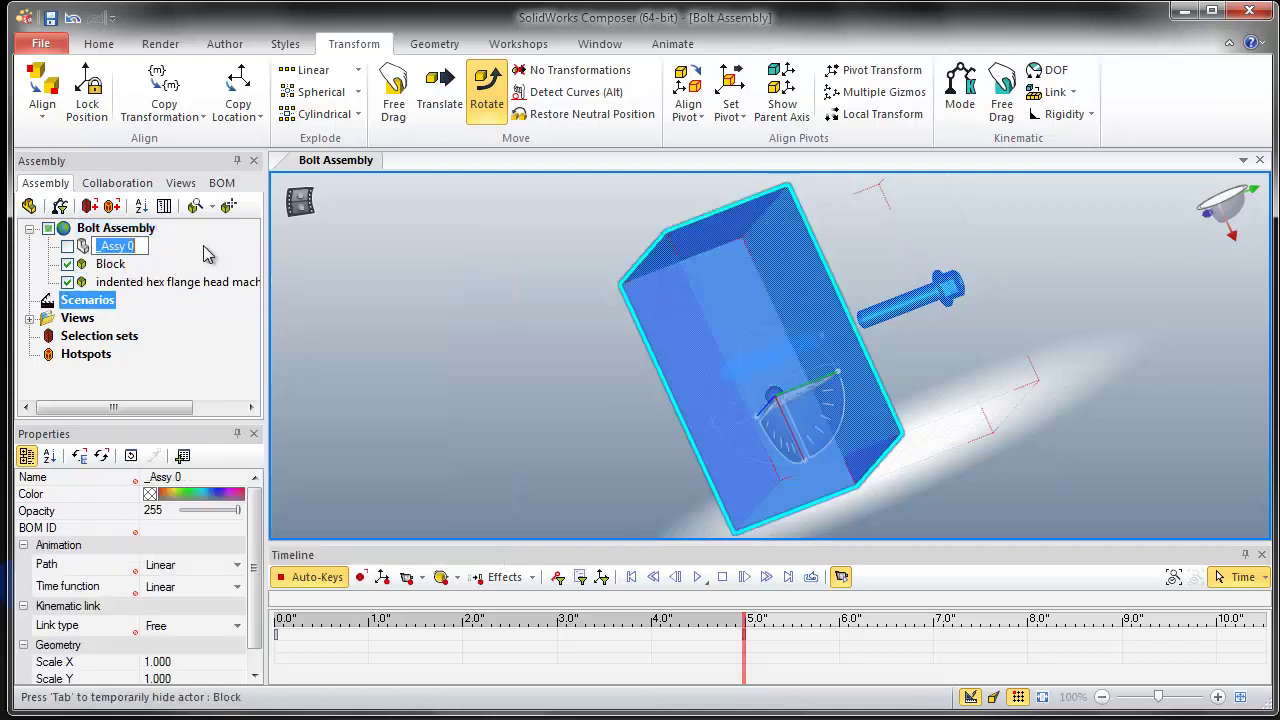
{"action": "left_click", "coordinate": [185, 350]}
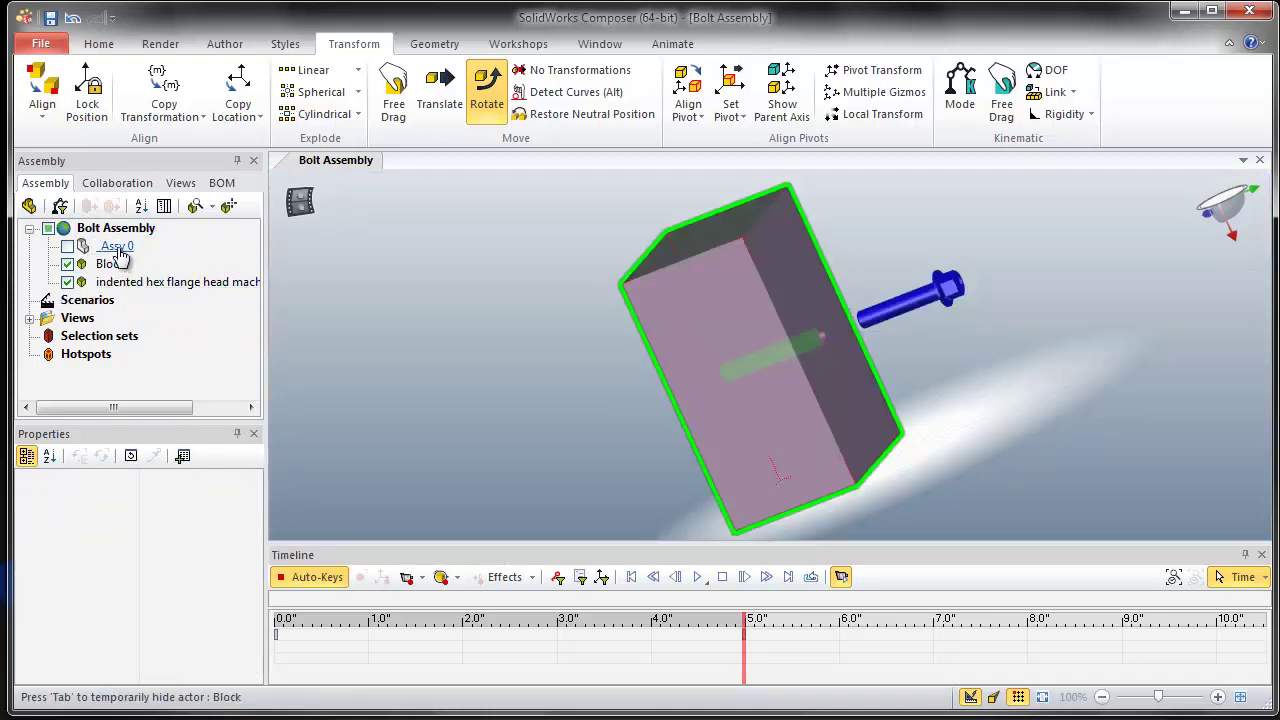
{"action": "left_click_drag", "start_coordinate": [157, 284], "coordinate": [126, 247]}
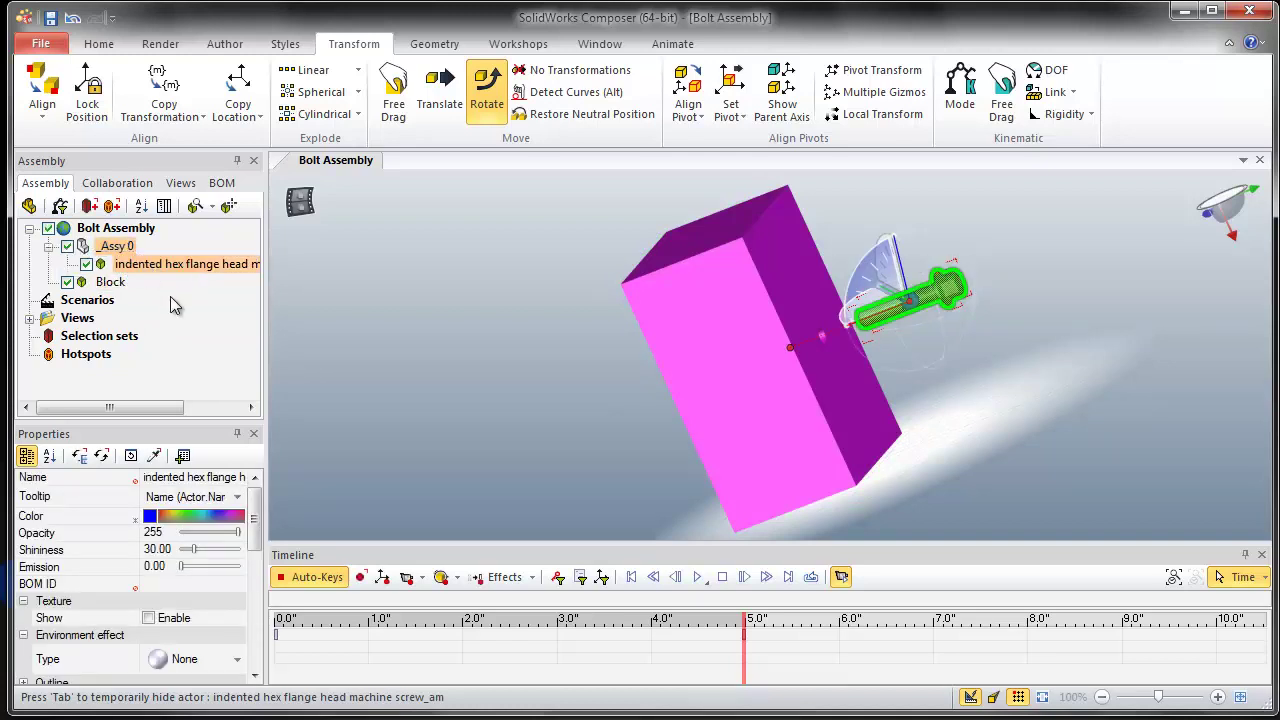
{"action": "left_click", "coordinate": [203, 352]}
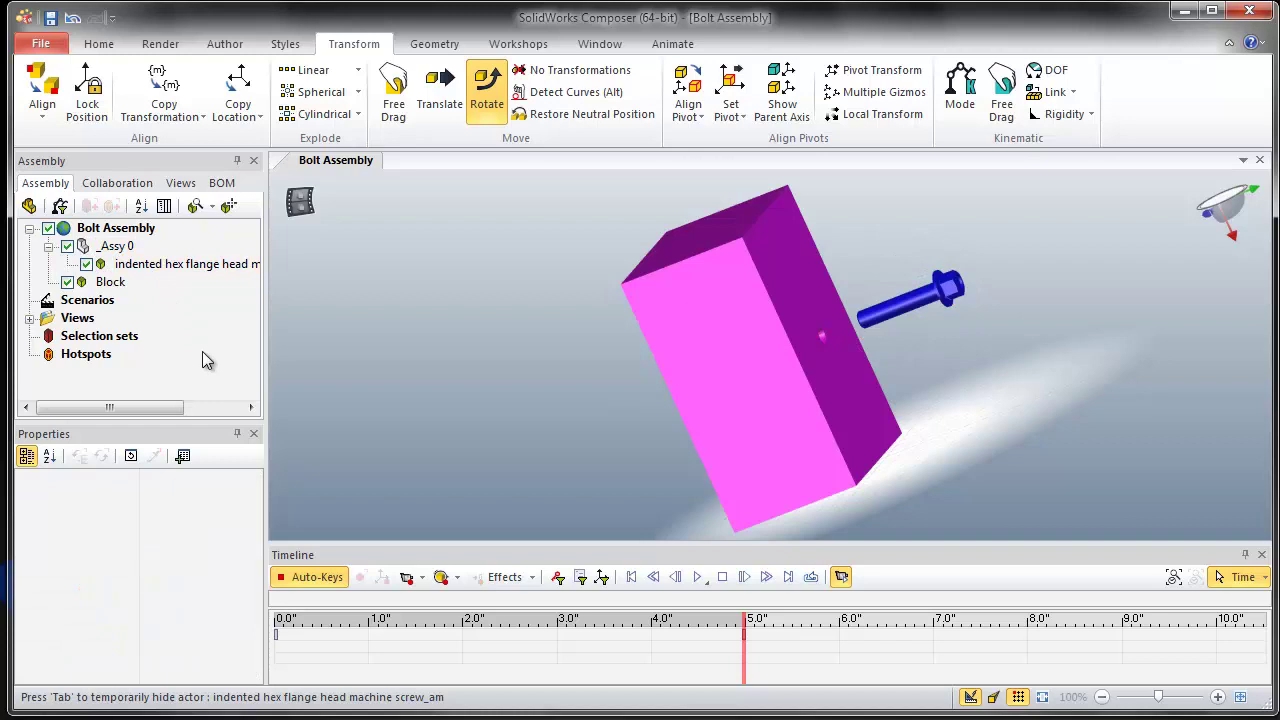
Step: Select the _Assy 0 group in Assembly Selection Mode and rotate it about the bolt's axis
{"action": "left_click", "coordinate": [700, 580]}
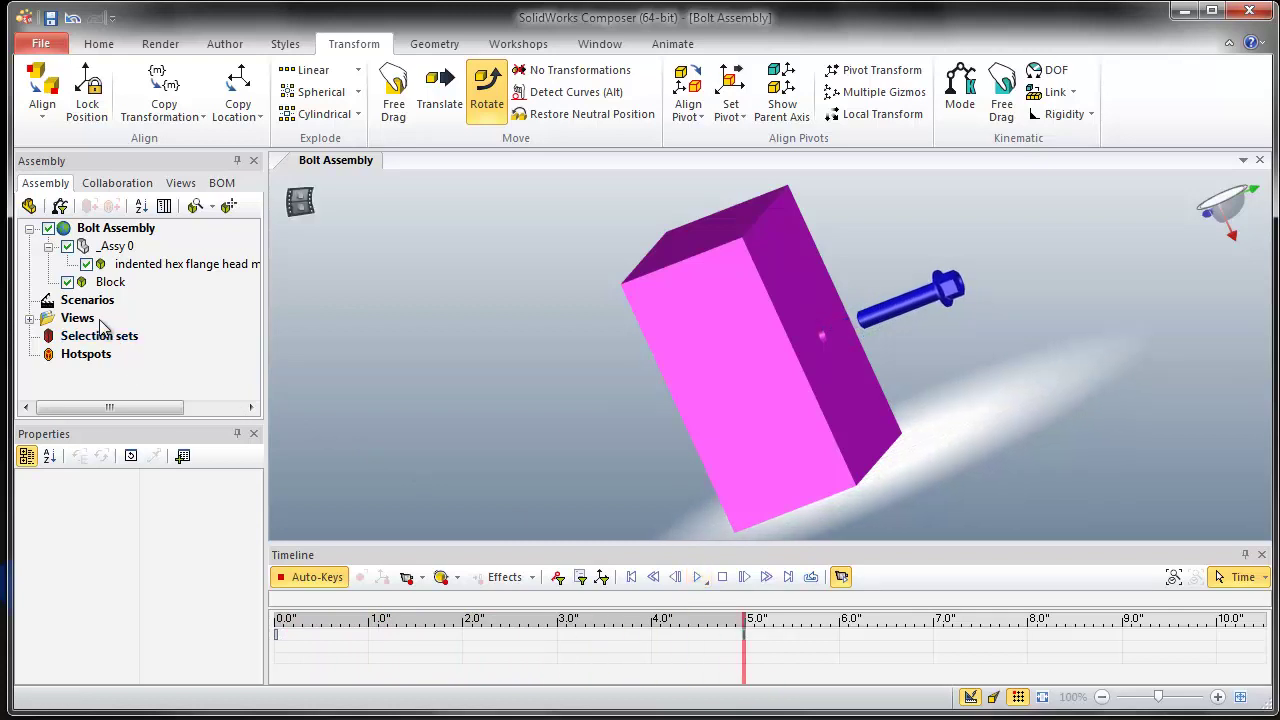
{"action": "left_click", "coordinate": [29, 206]}
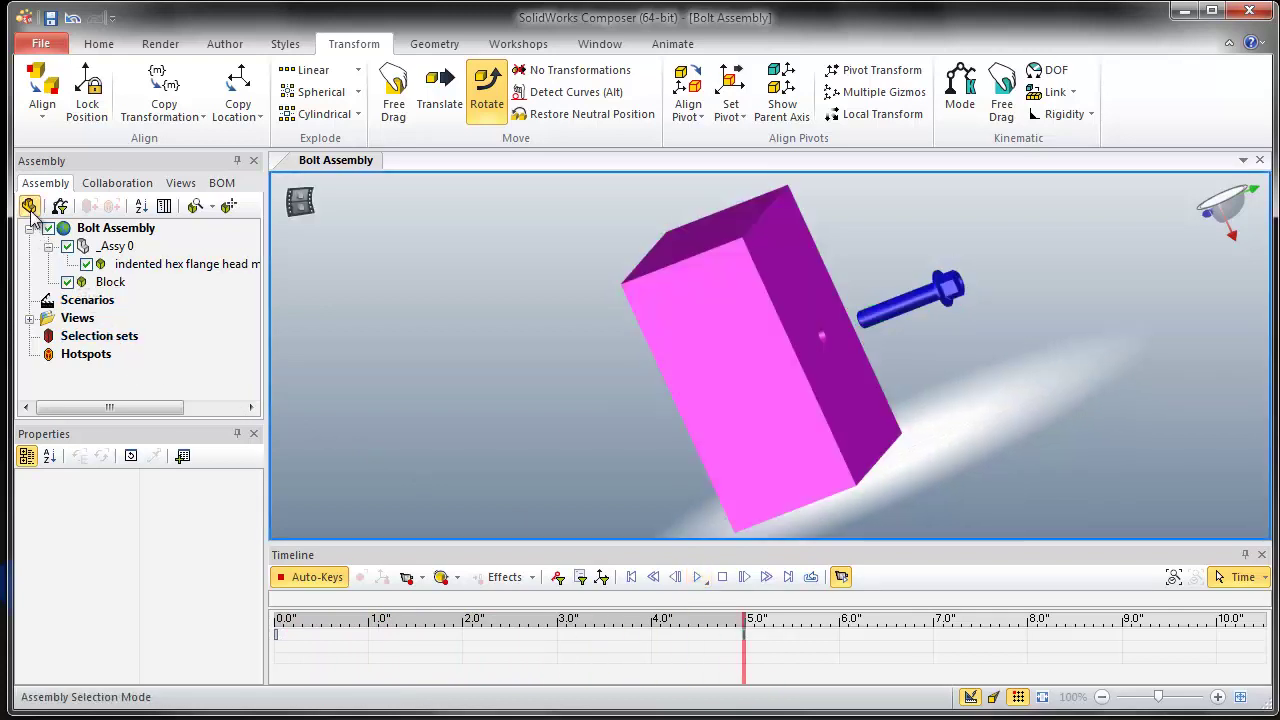
{"action": "left_click", "coordinate": [118, 250]}
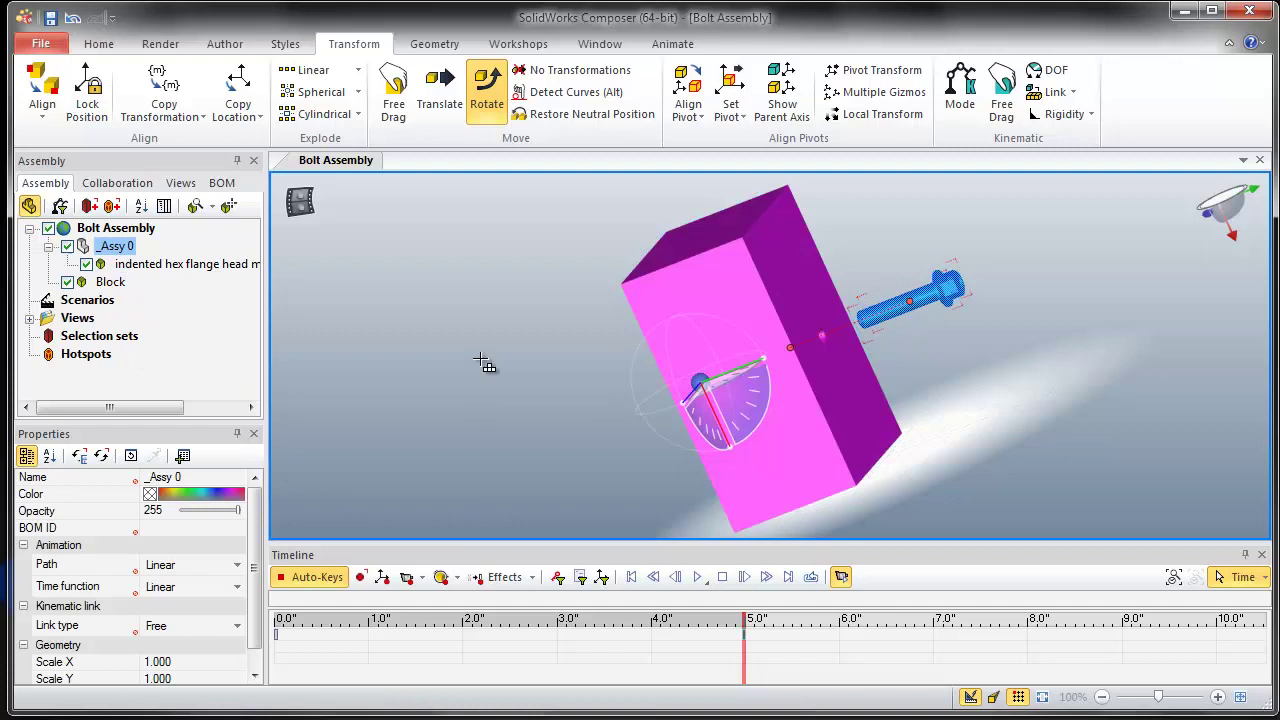
{"action": "left_click", "coordinate": [705, 428]}
{"action": "left_click_drag", "start_coordinate": [705, 428], "coordinate": [283, 510]}
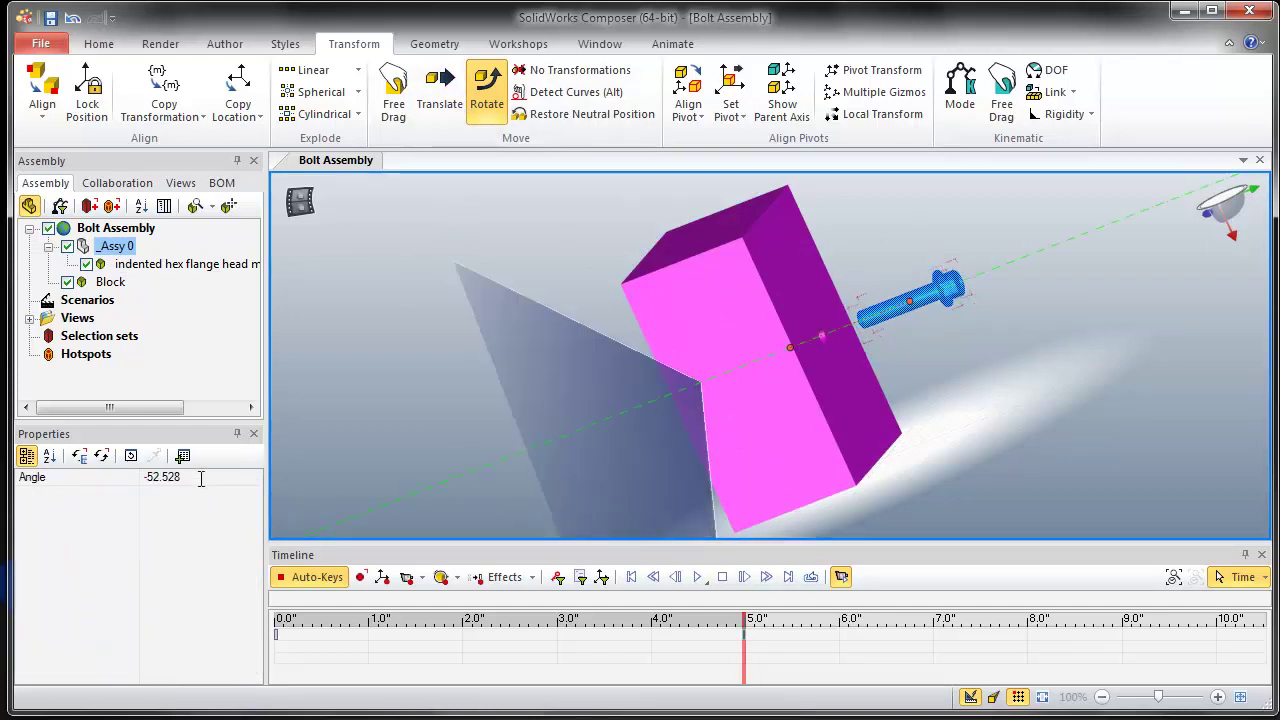
{"action": "left_click", "coordinate": [140, 477]}
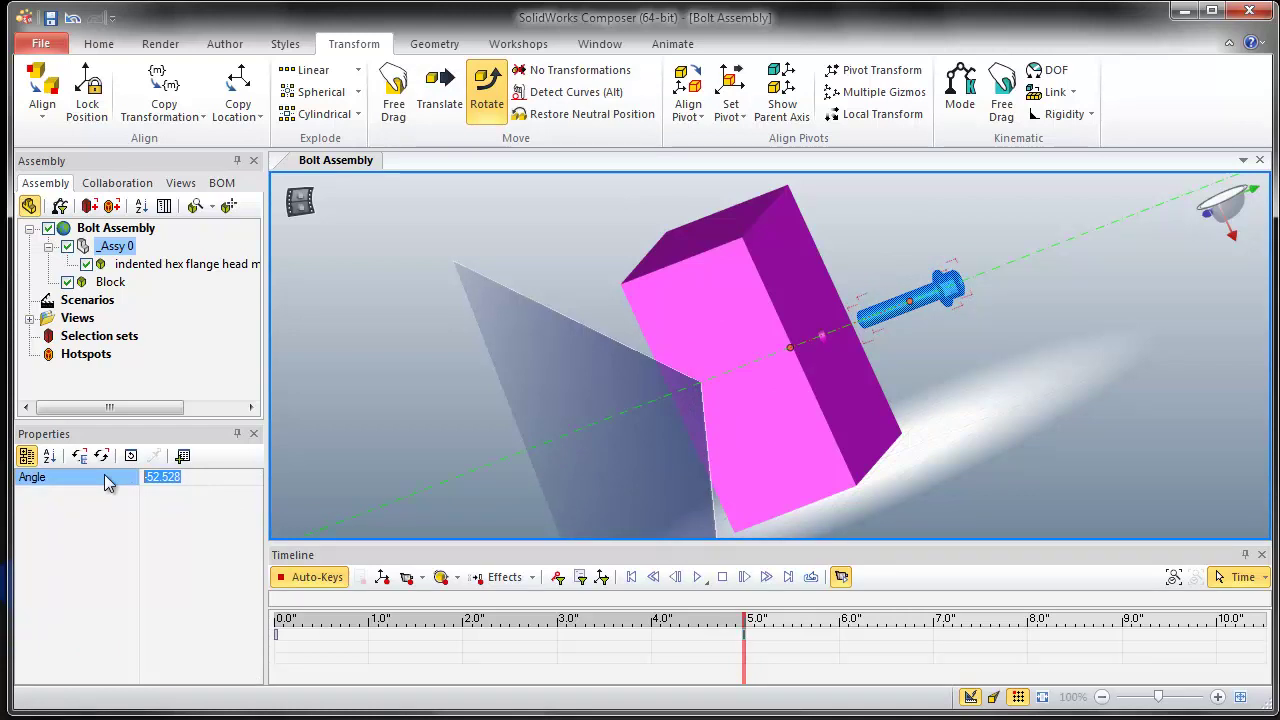
Step: Apply a 3600-degree Angle to _Assy 0 and play the animation from the start
{"action": "type", "text": "3600"}
{"action": "key", "text": "Return"}
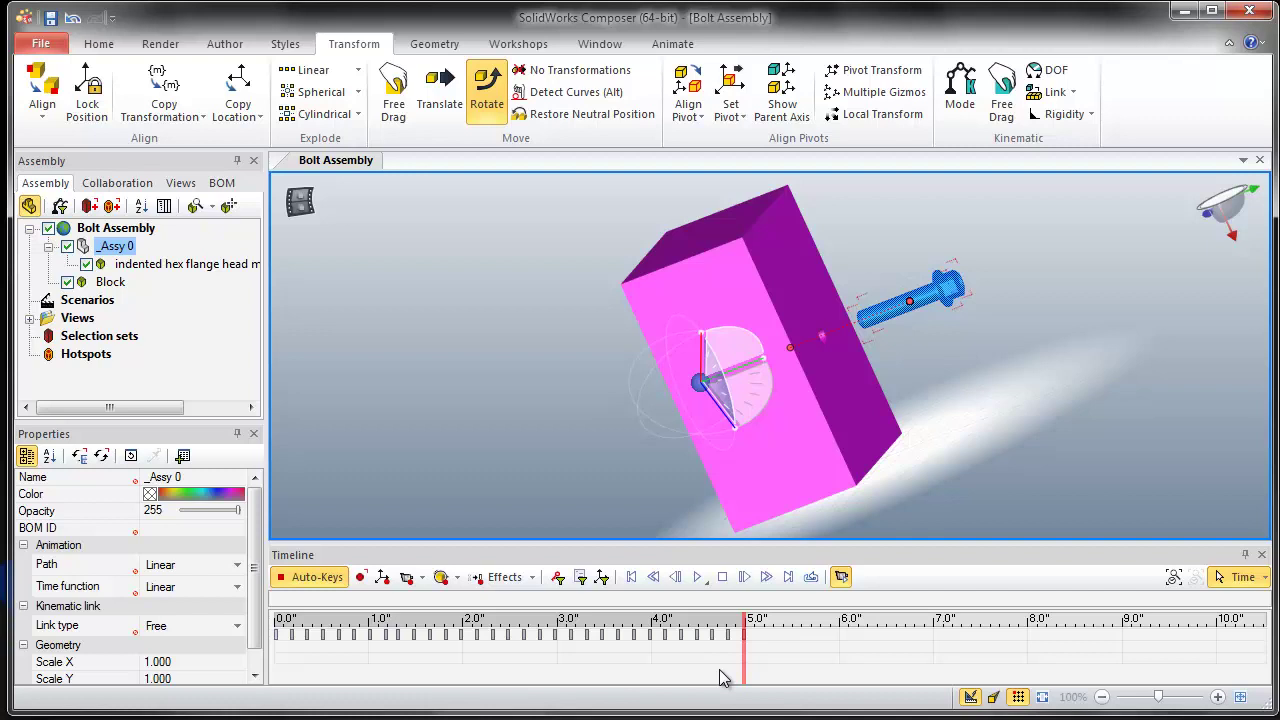
{"action": "left_click", "coordinate": [513, 472]}
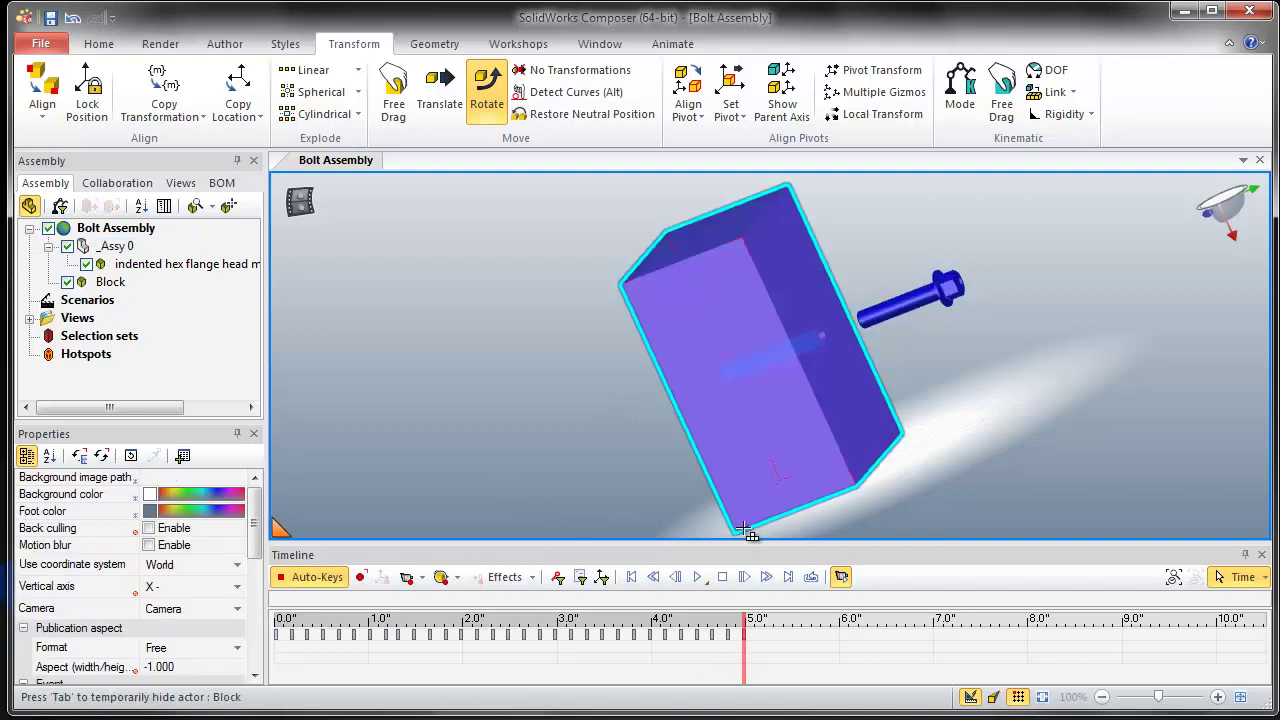
{"action": "left_click", "coordinate": [697, 577]}
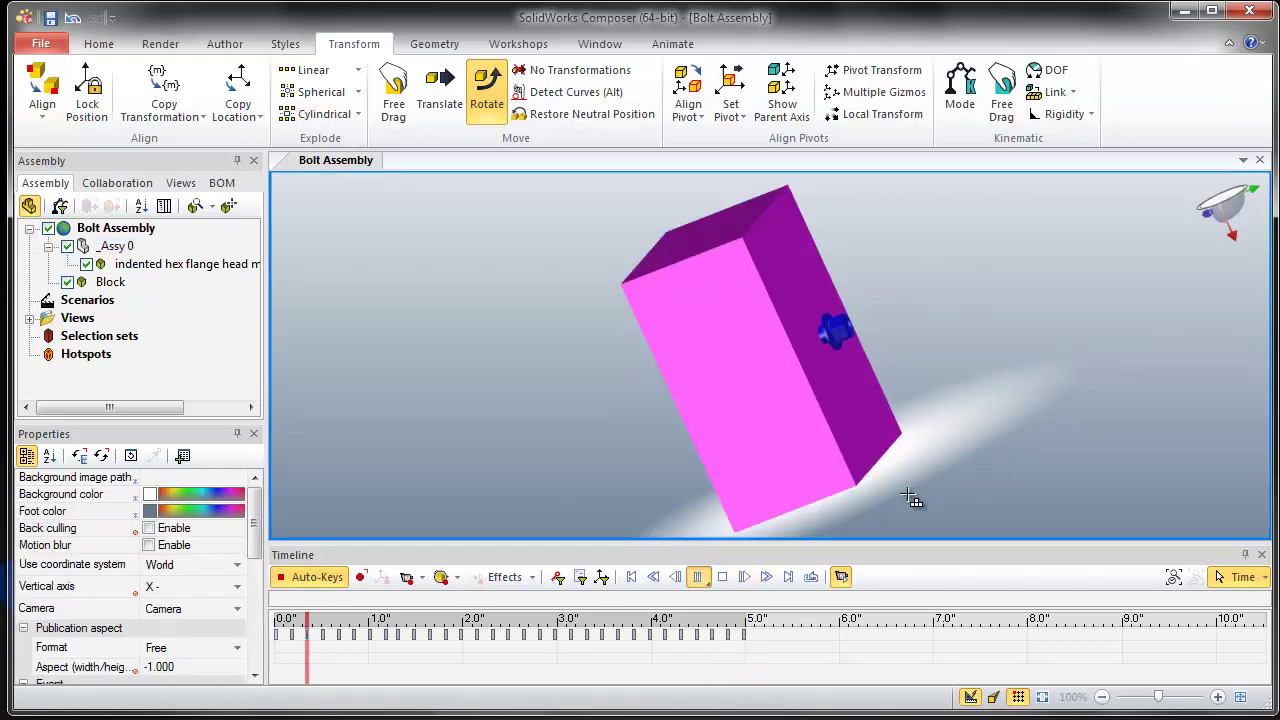